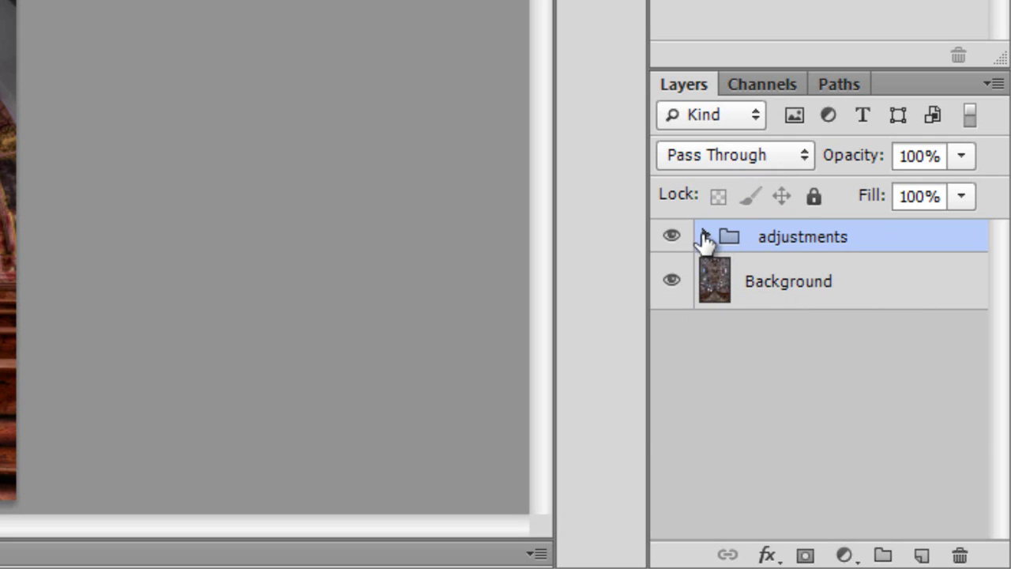
Expand the adjustments group and switch the lighting group on, toggling it off and on to compare
{"action": "left_click", "coordinate": [704, 236]}
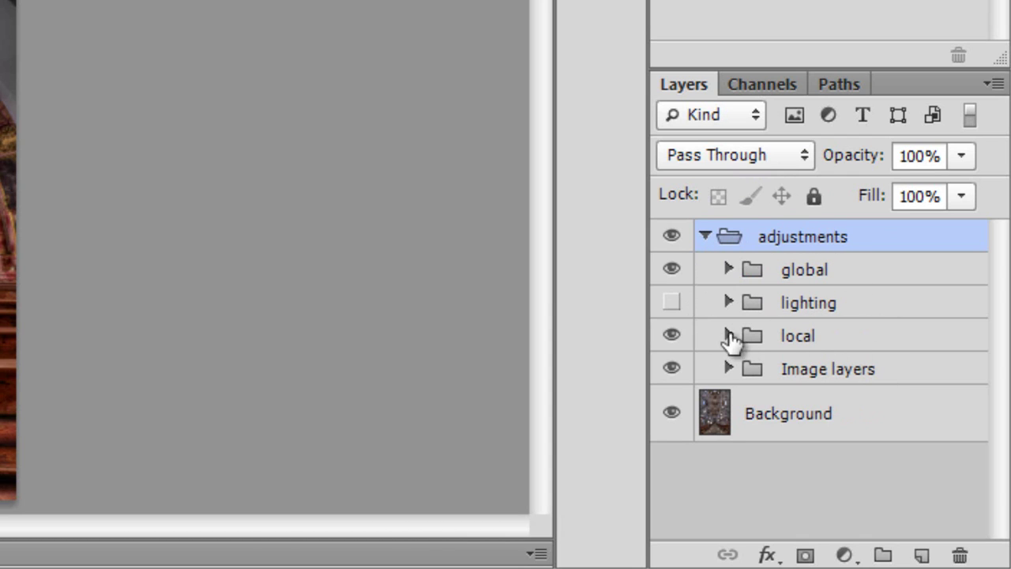
{"action": "left_click", "coordinate": [814, 308]}
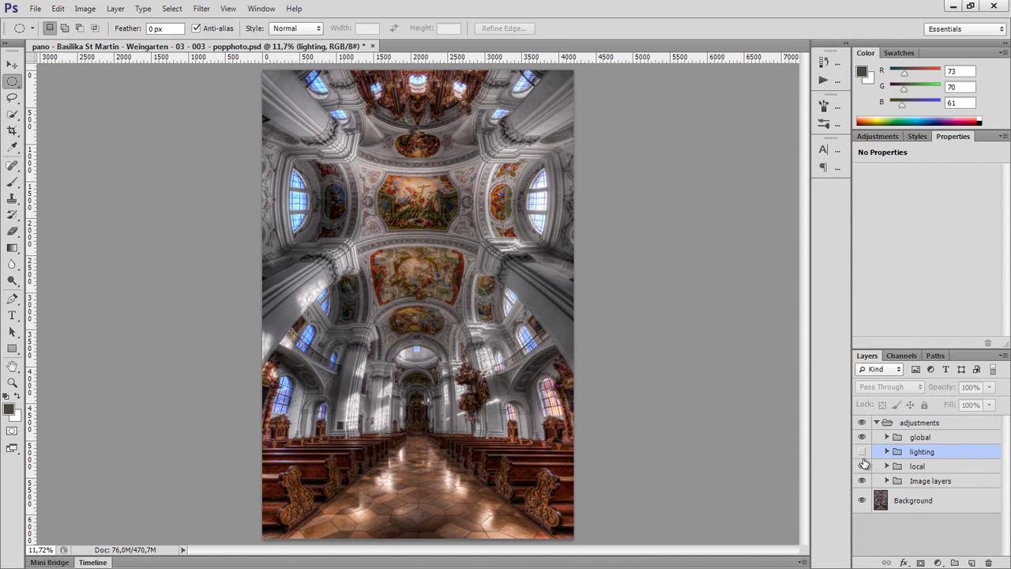
{"action": "left_click", "coordinate": [861, 453]}
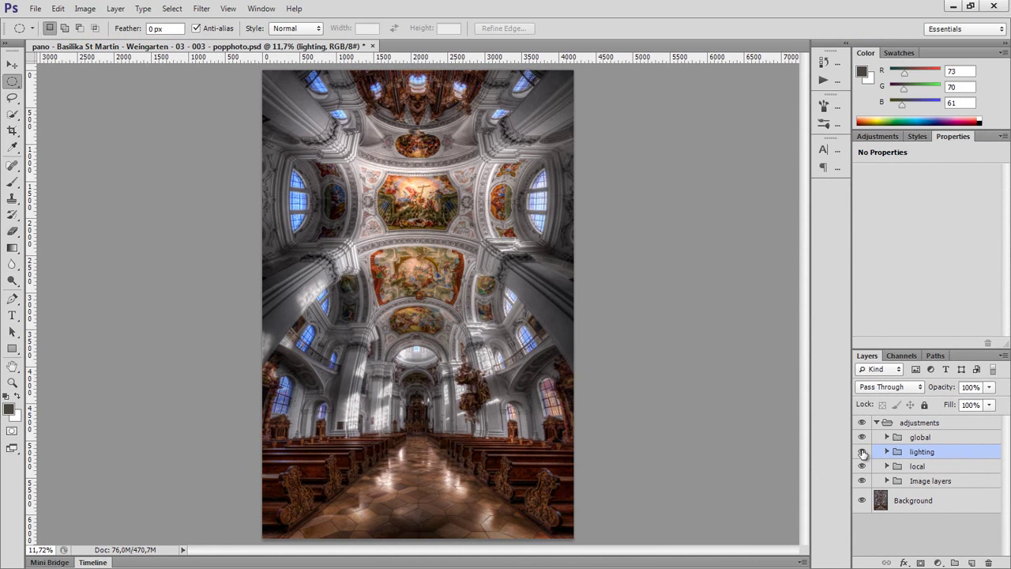
{"action": "left_click", "coordinate": [862, 453]}
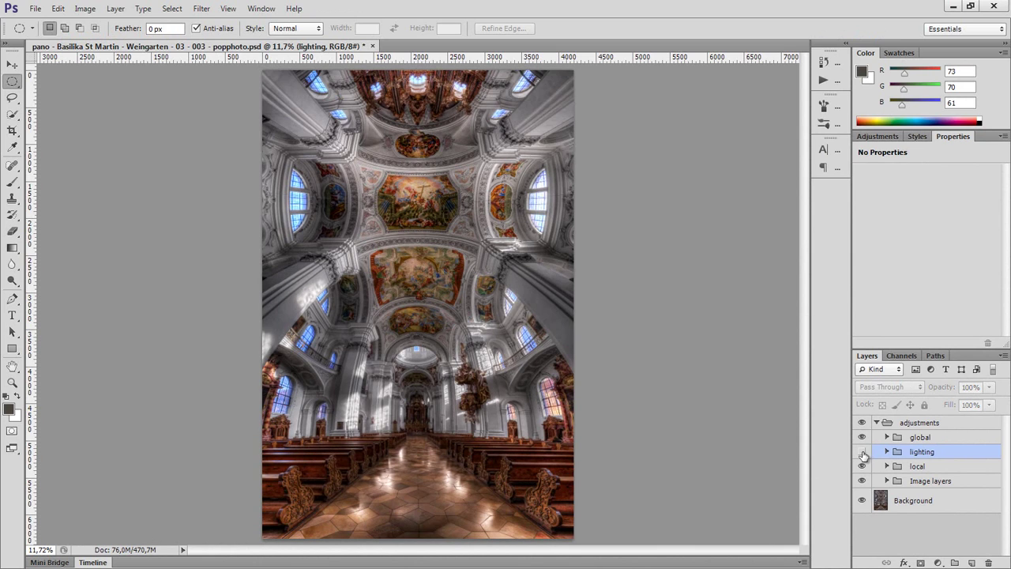
{"action": "left_click", "coordinate": [862, 453]}
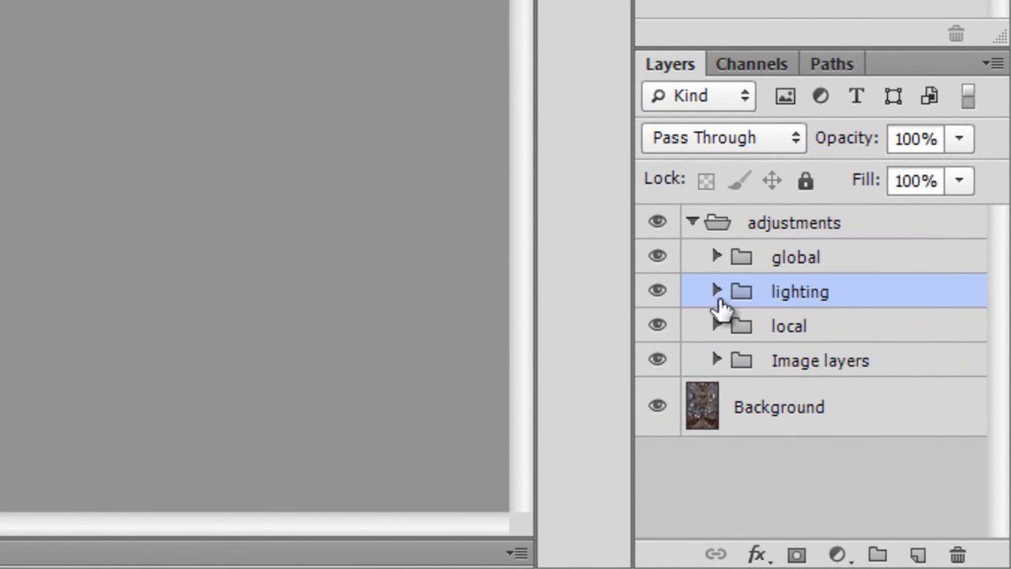
Expand the lighting group and view the vignette layer's mask on its own, then return to the photo
{"action": "left_click", "coordinate": [717, 292]}
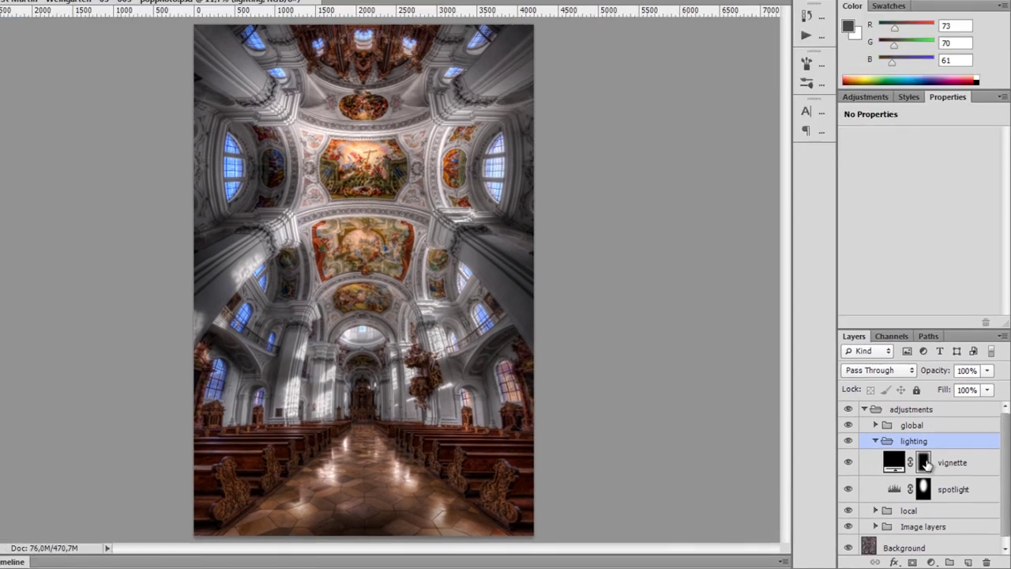
{"action": "left_click", "coordinate": [868, 395]}
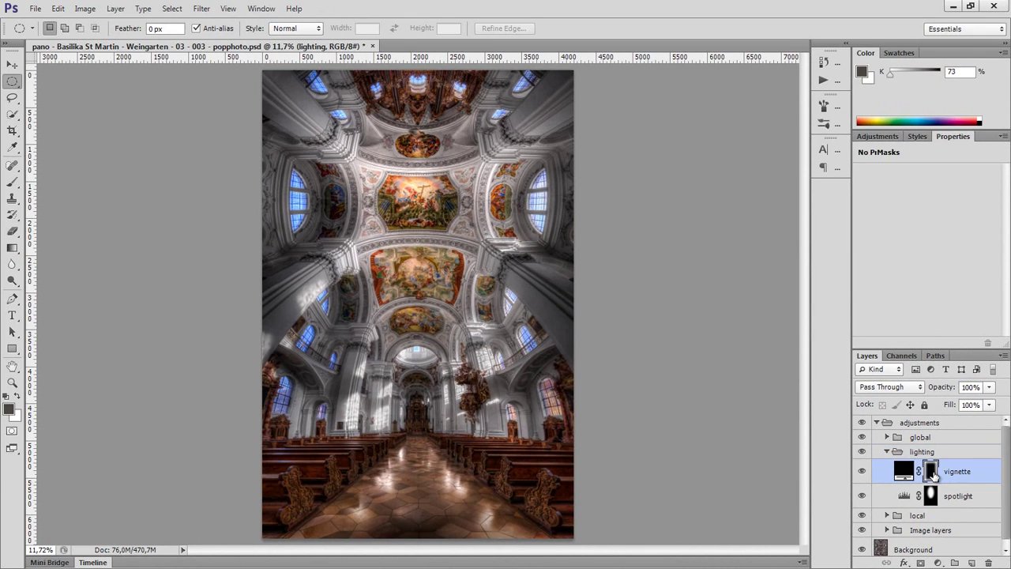
{"action": "left_click", "coordinate": [932, 471], "text": "alt"}
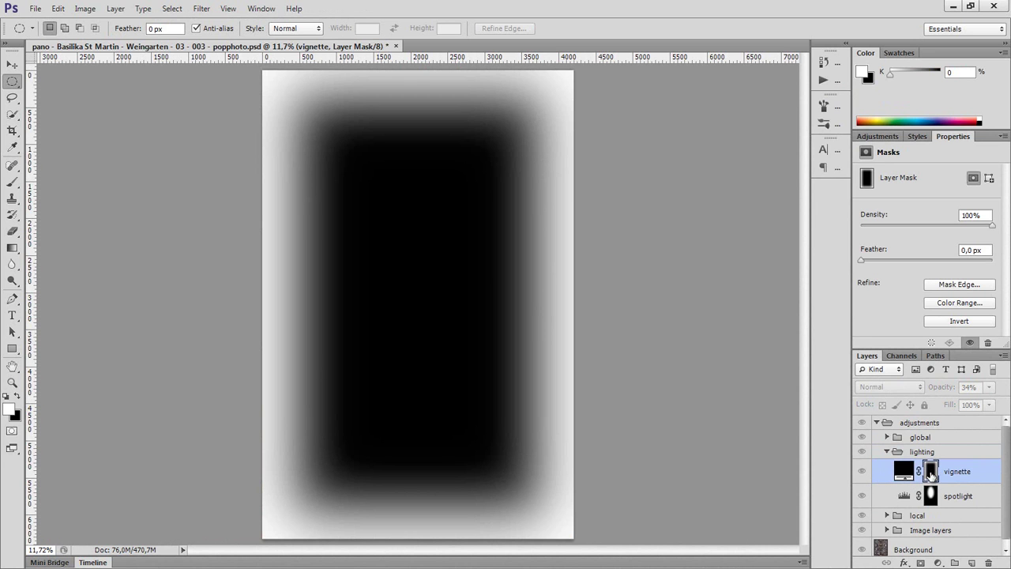
{"action": "left_click", "coordinate": [932, 474], "text": "alt"}
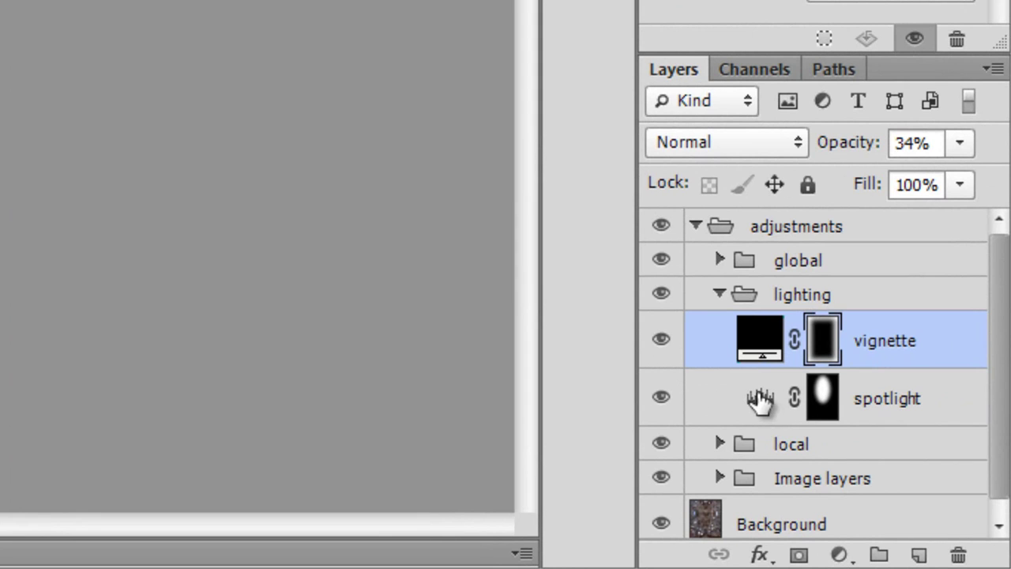
Toggle the spotlight and vignette layers off and back on to compare, leaving both visible
{"action": "left_click", "coordinate": [760, 401]}
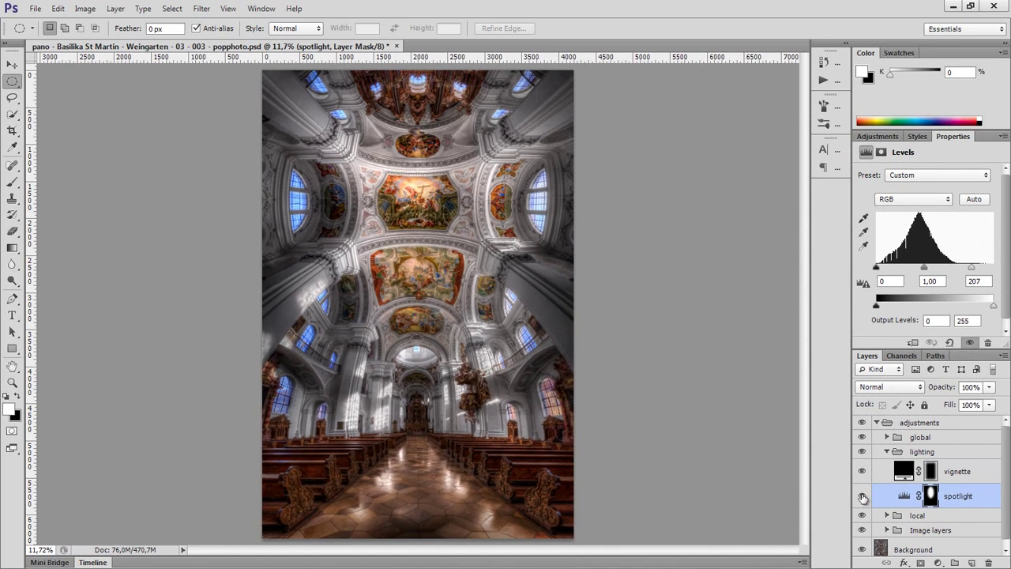
{"action": "left_click", "coordinate": [863, 496]}
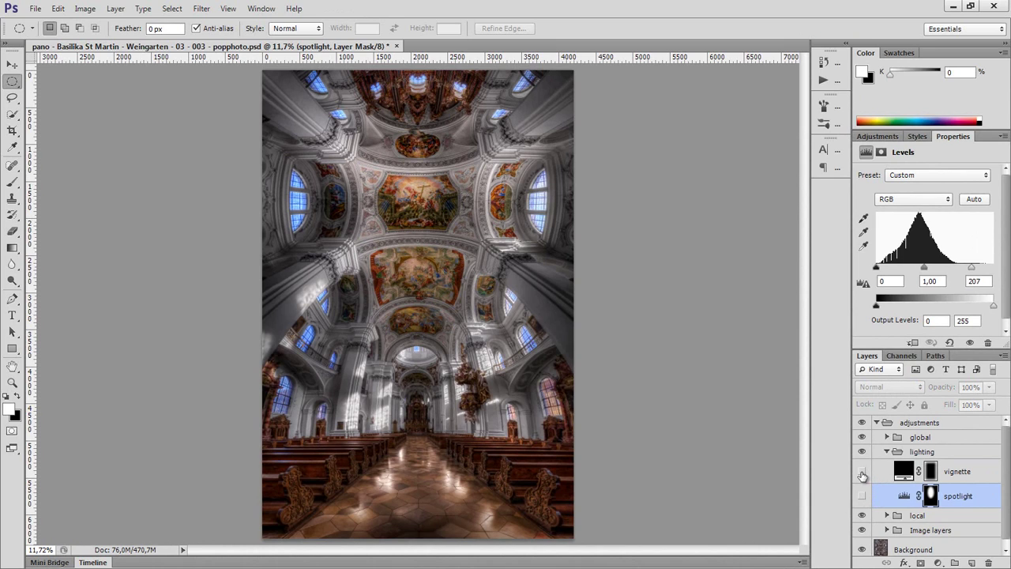
{"action": "left_click", "coordinate": [862, 472]}
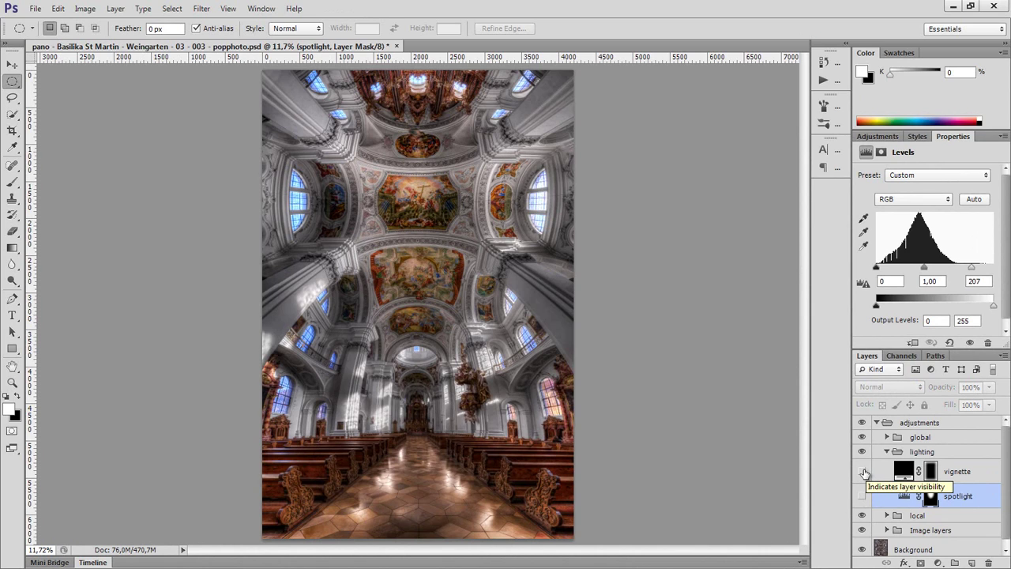
{"action": "left_click", "coordinate": [863, 472]}
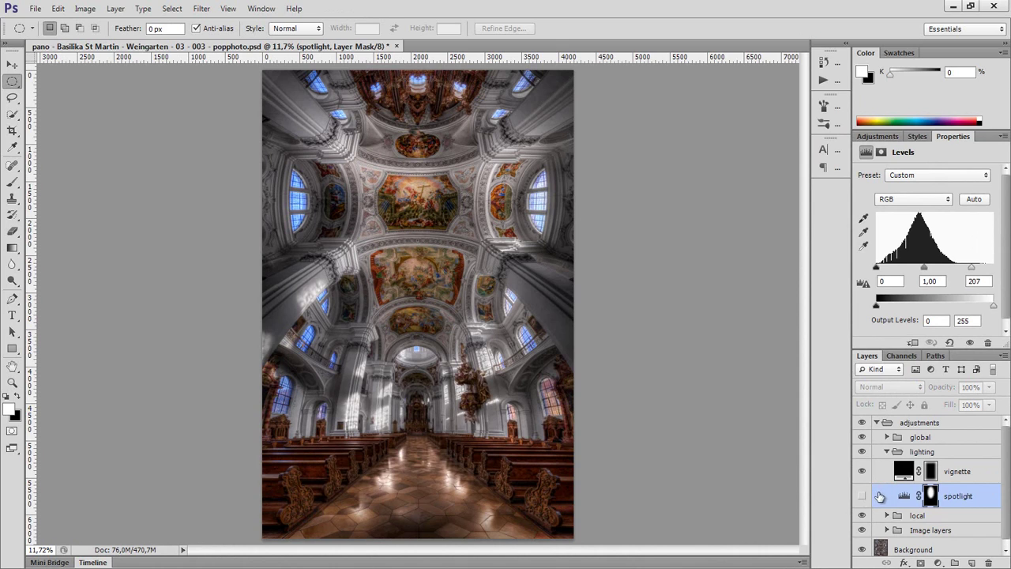
{"action": "left_click", "coordinate": [862, 496]}
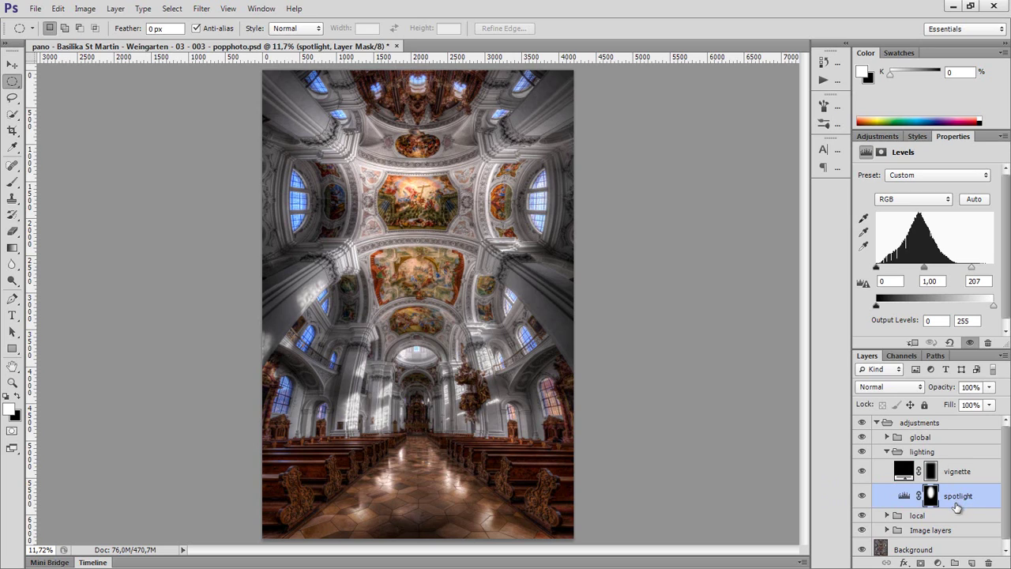
{"action": "left_click", "coordinate": [905, 495]}
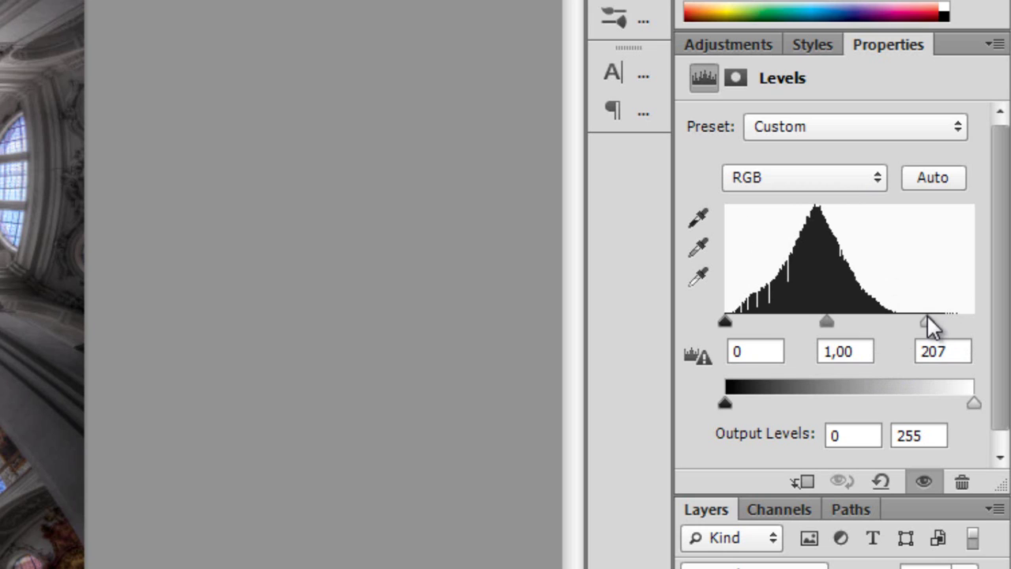
{"action": "mouse_move", "coordinate": [927, 317]}
{"action": "left_mouse_down"}
{"action": "mouse_move", "coordinate": [977, 319]}
{"action": "mouse_move", "coordinate": [927, 320]}
{"action": "left_mouse_up"}
{"action": "mouse_move", "coordinate": [926, 320]}
{"action": "left_mouse_down"}
{"action": "mouse_move", "coordinate": [970, 322]}
{"action": "mouse_move", "coordinate": [915, 326]}
{"action": "mouse_move", "coordinate": [963, 331]}
{"action": "mouse_move", "coordinate": [929, 324]}
{"action": "left_mouse_up"}
{"action": "left_click_drag", "start_coordinate": [954, 352], "coordinate": [899, 362]}
{"action": "left_click", "coordinate": [946, 352]}
{"action": "double_click", "coordinate": [947, 355]}
{"action": "left_click", "coordinate": [947, 356]}
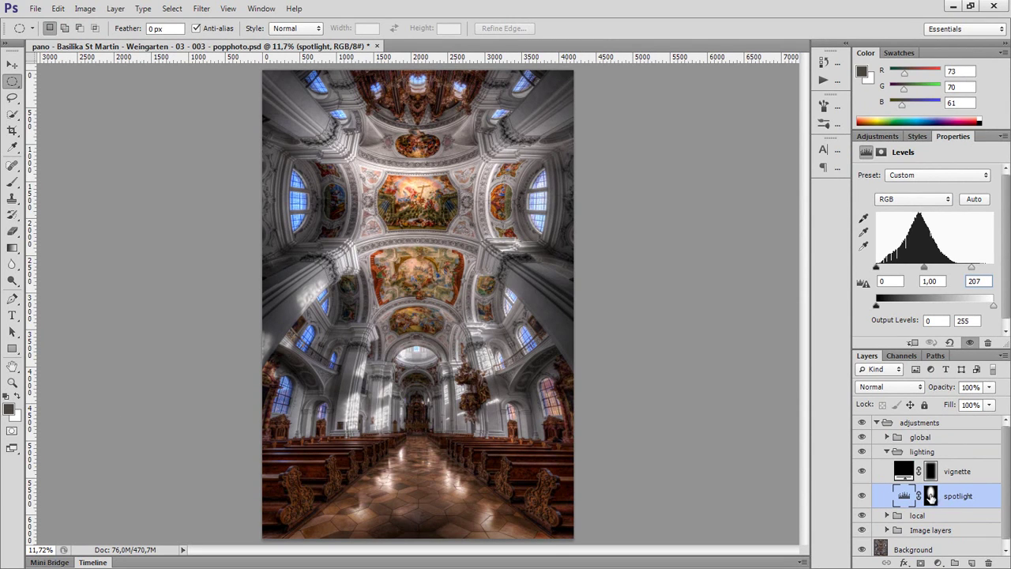
Inspect the spotlight layer's soft white oval mask on its own, then return to the church photo
{"action": "left_click", "coordinate": [931, 496]}
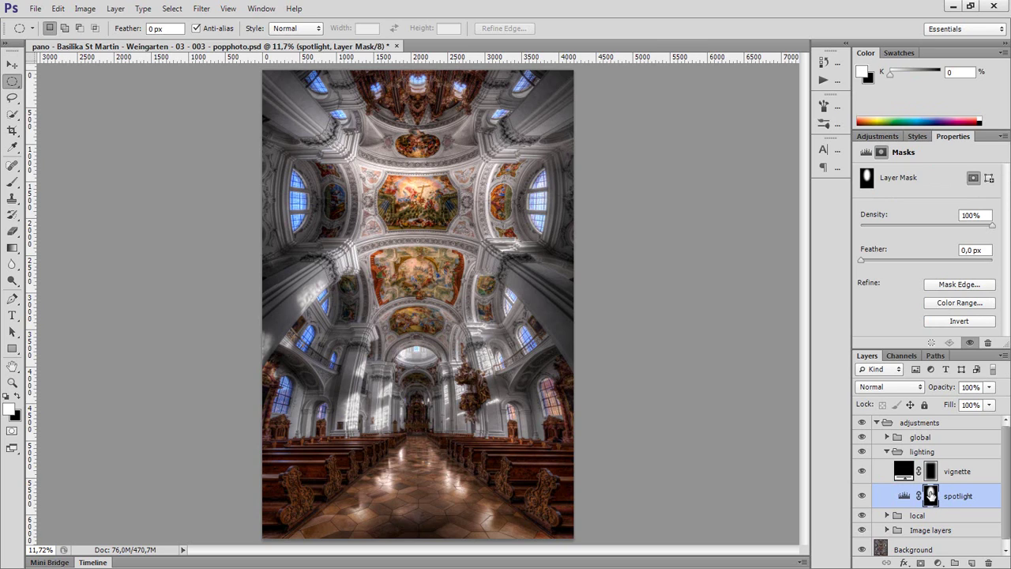
{"action": "left_click", "coordinate": [930, 496], "text": "alt"}
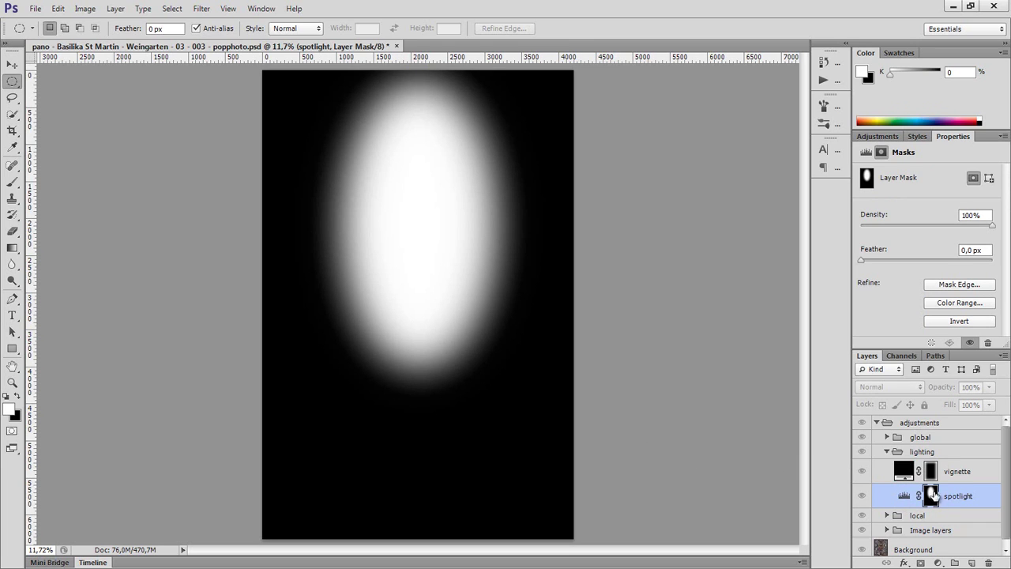
{"action": "left_click", "coordinate": [931, 495], "text": "alt"}
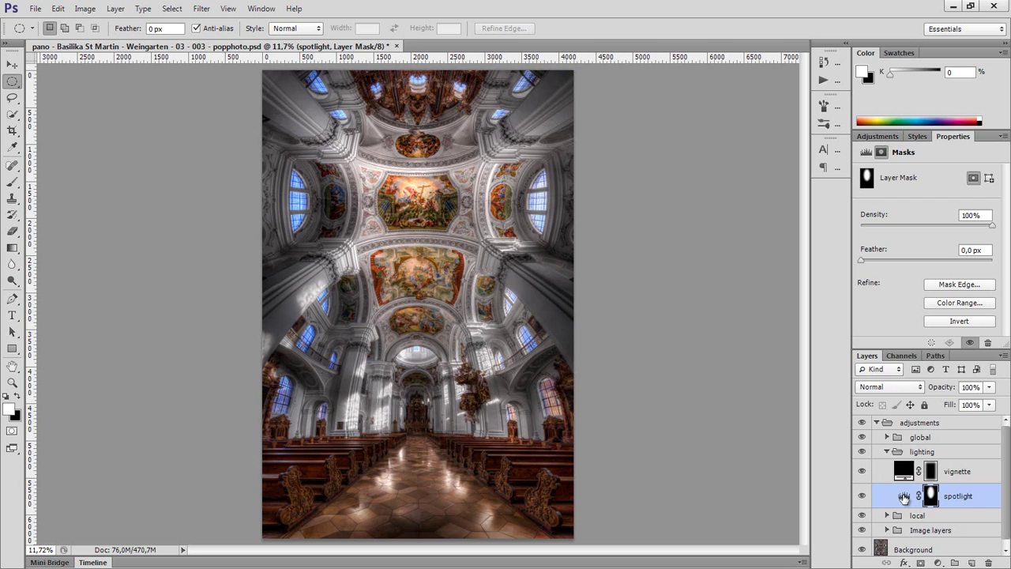
Delete the spotlight layer and draw an elliptical selection, about 2260 x 3149 px, over the ceiling paintings
{"action": "left_click_drag", "start_coordinate": [903, 496], "coordinate": [989, 561]}
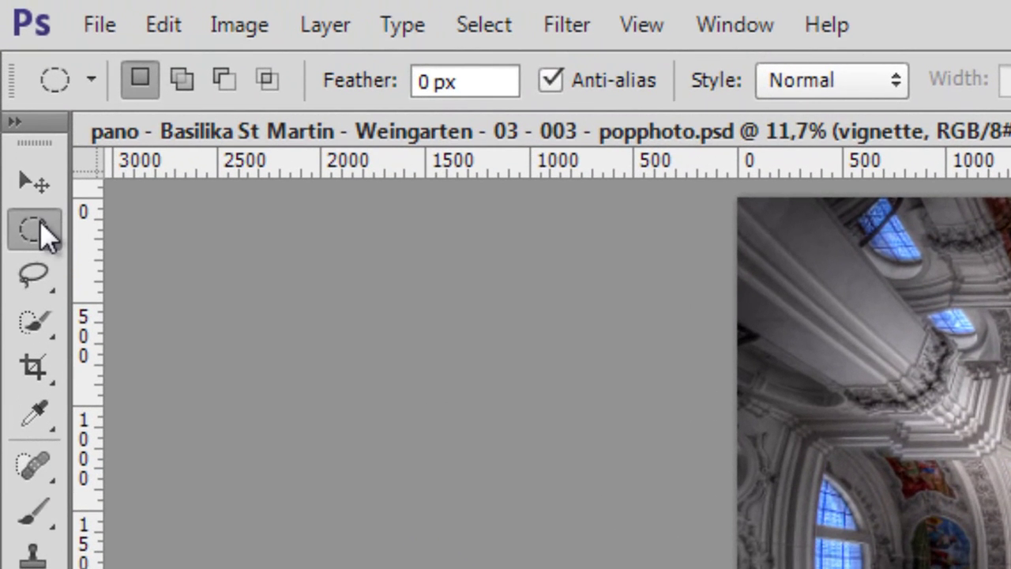
{"action": "left_click", "coordinate": [41, 228]}
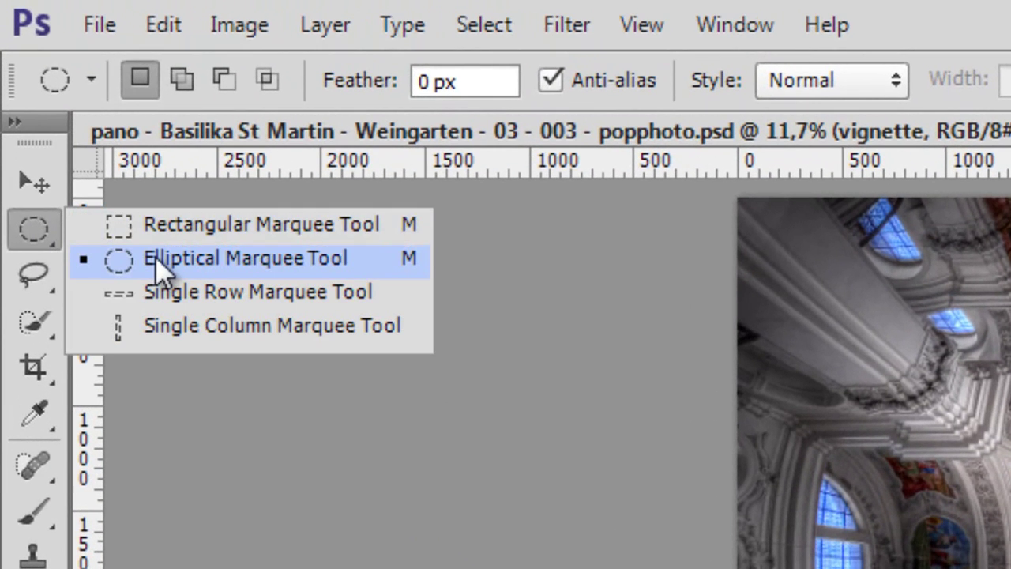
{"action": "left_click", "coordinate": [155, 255]}
{"action": "left_click", "coordinate": [34, 225]}
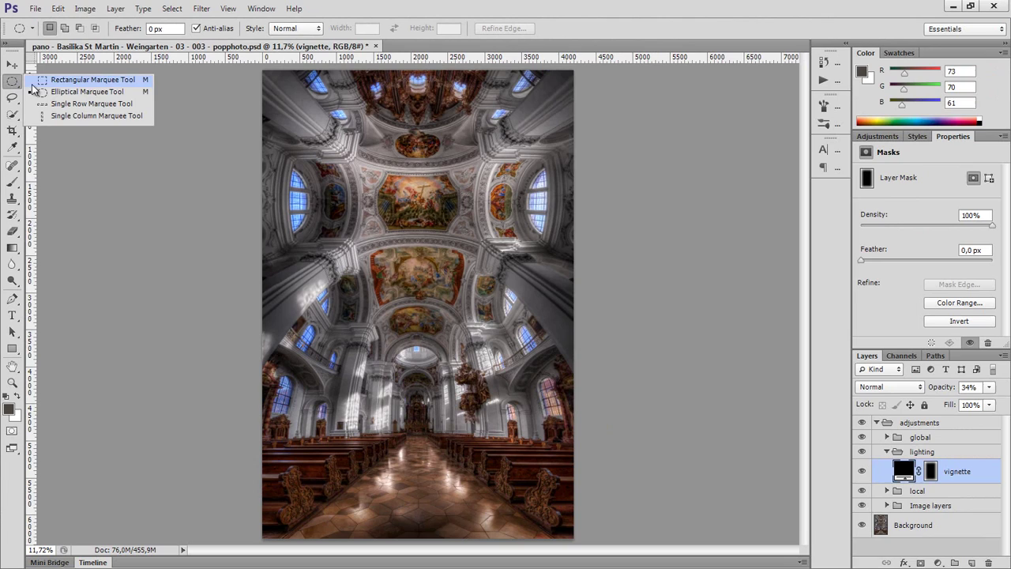
{"action": "left_click", "coordinate": [51, 93]}
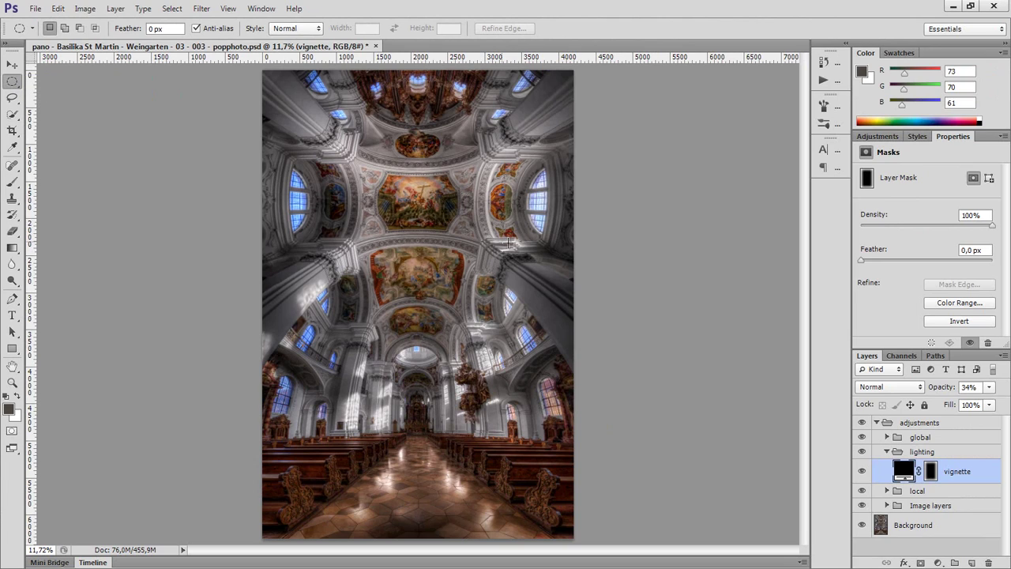
{"action": "left_click_drag", "start_coordinate": [331, 117], "coordinate": [499, 379]}
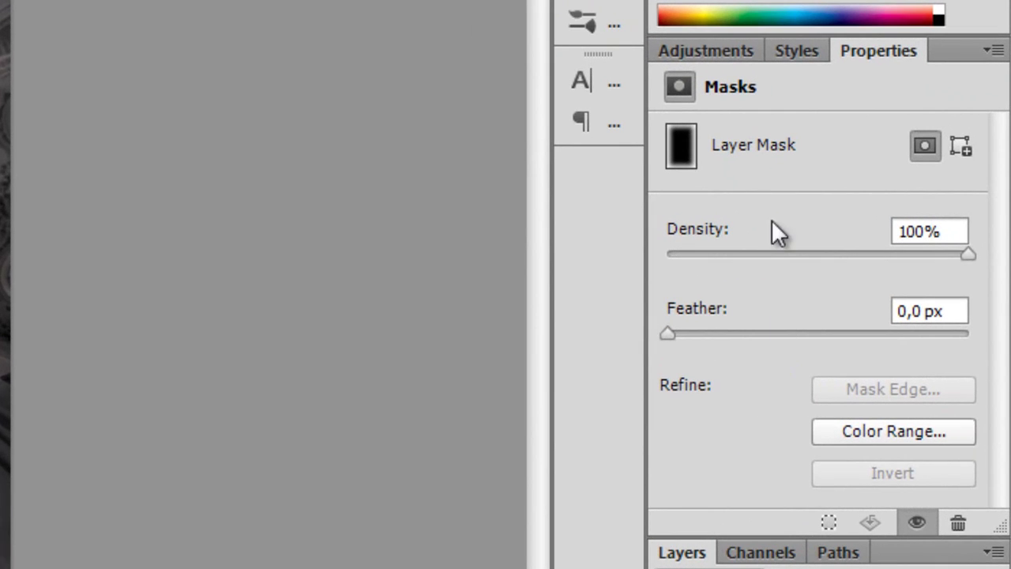
Add a Levels 4 adjustment layer masked to the oval, check its hard-edged mask, and reselect its Levels settings
{"action": "left_click", "coordinate": [707, 50]}
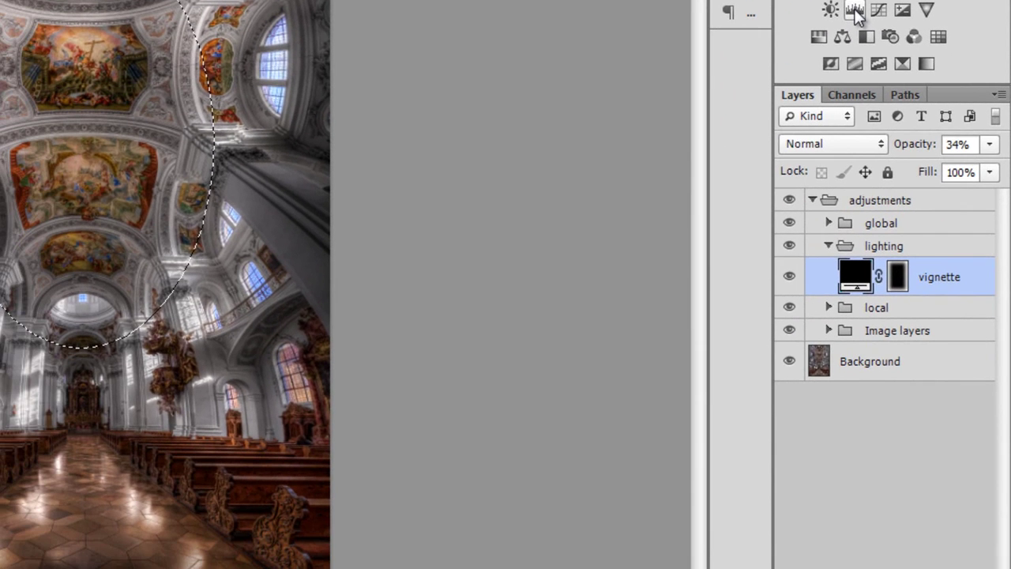
{"action": "left_click", "coordinate": [855, 11]}
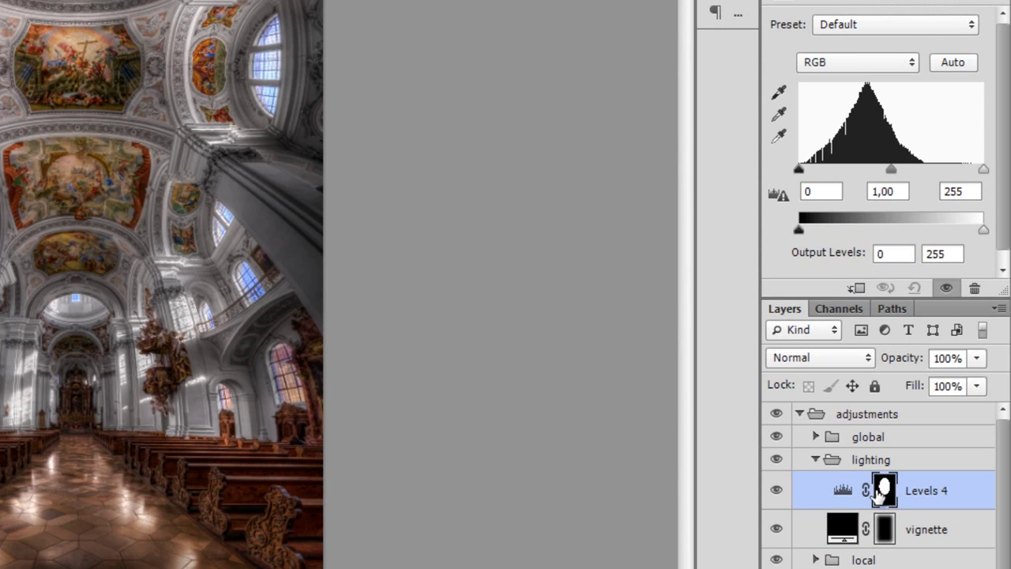
{"action": "left_click", "coordinate": [858, 497]}
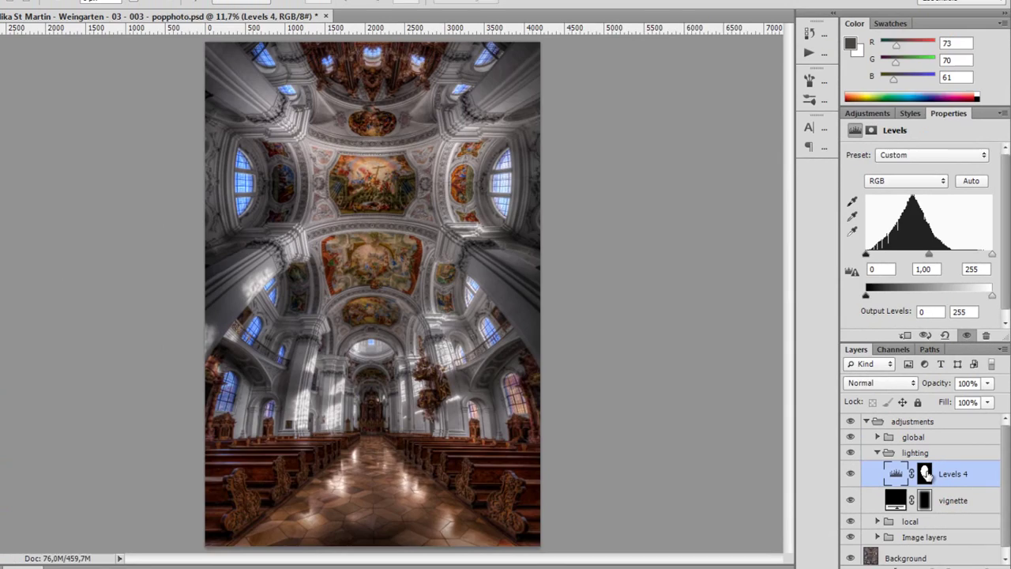
{"action": "left_click", "coordinate": [927, 473], "text": "alt"}
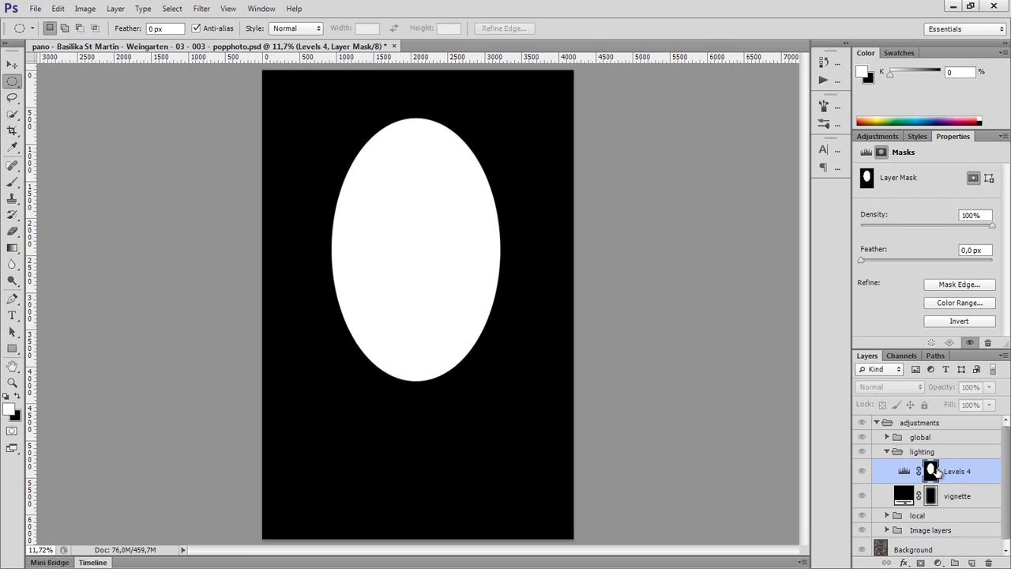
{"action": "left_click", "coordinate": [930, 471], "text": "alt"}
{"action": "left_click", "coordinate": [904, 470]}
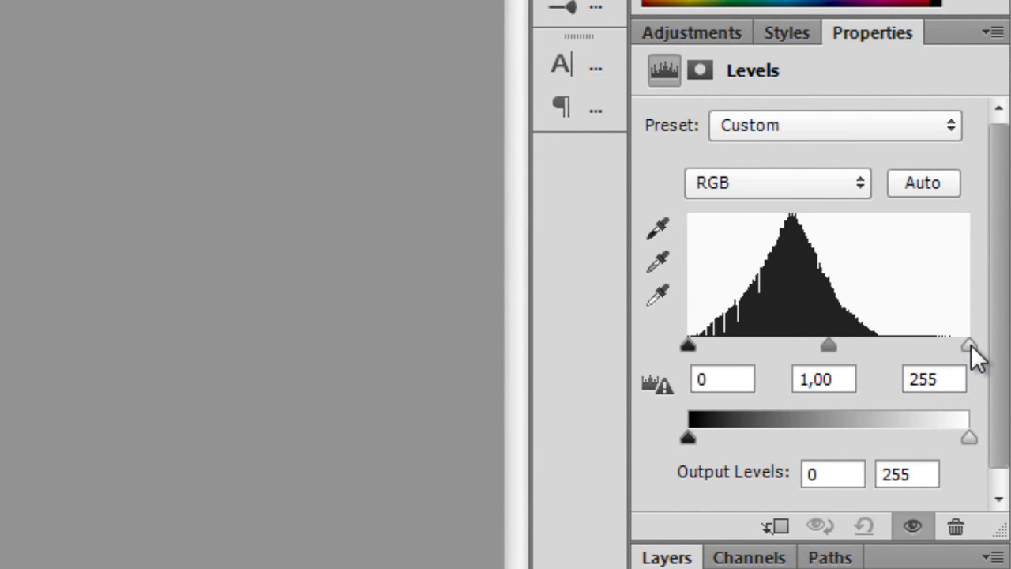
Set the Levels 4 white input to 207, brightening the oval-masked ceiling
{"action": "left_click_drag", "start_coordinate": [967, 343], "coordinate": [916, 342]}
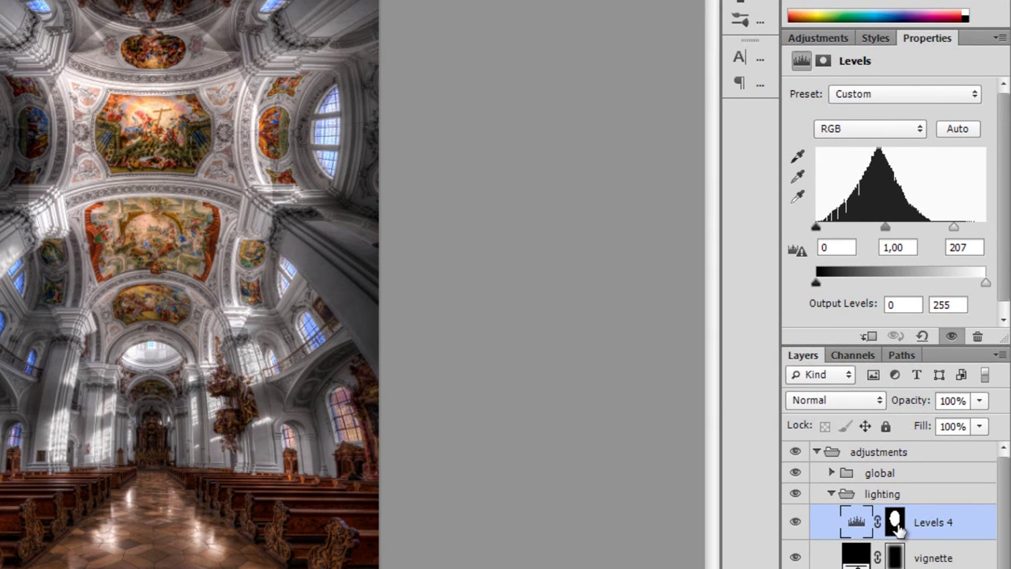
Feather the Levels 4 oval mask to 252,1 px for a soft falloff
{"action": "left_click", "coordinate": [896, 525]}
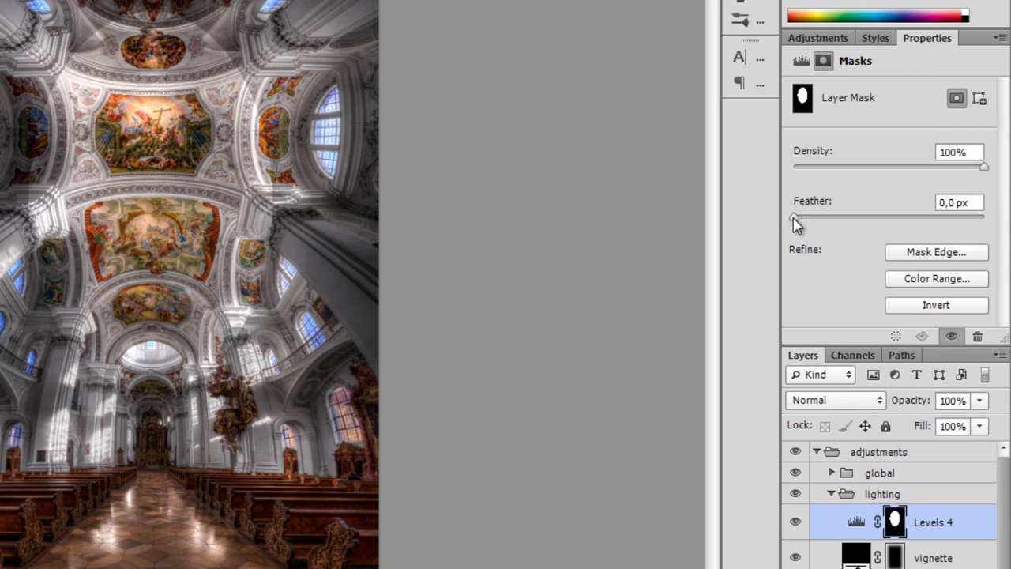
{"action": "left_click_drag", "start_coordinate": [794, 221], "coordinate": [952, 225]}
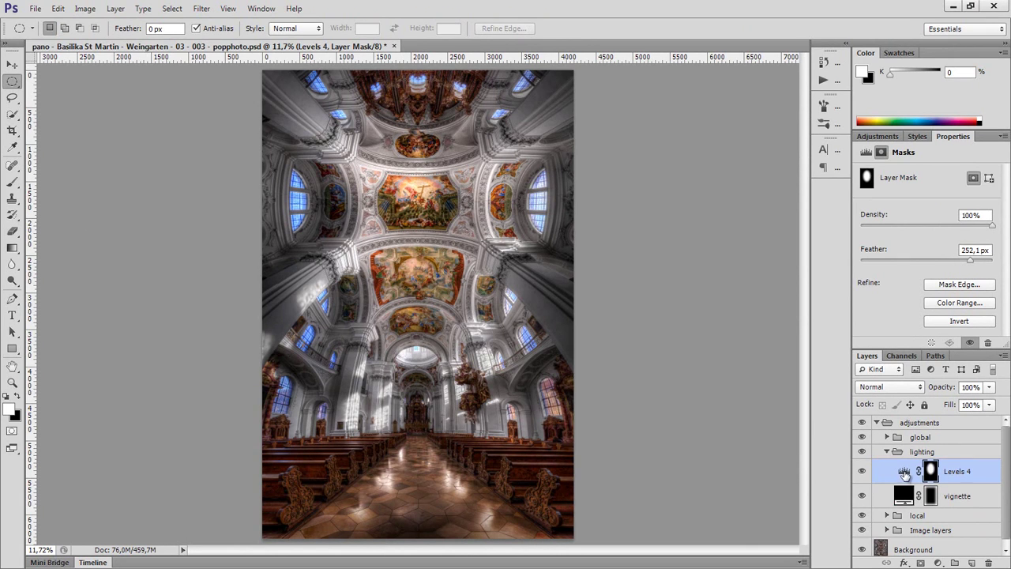
Settle Levels 4 at input levels 0, 1,00, 207 and reduce its mask feather to 201,2 px
{"action": "left_click", "coordinate": [904, 471]}
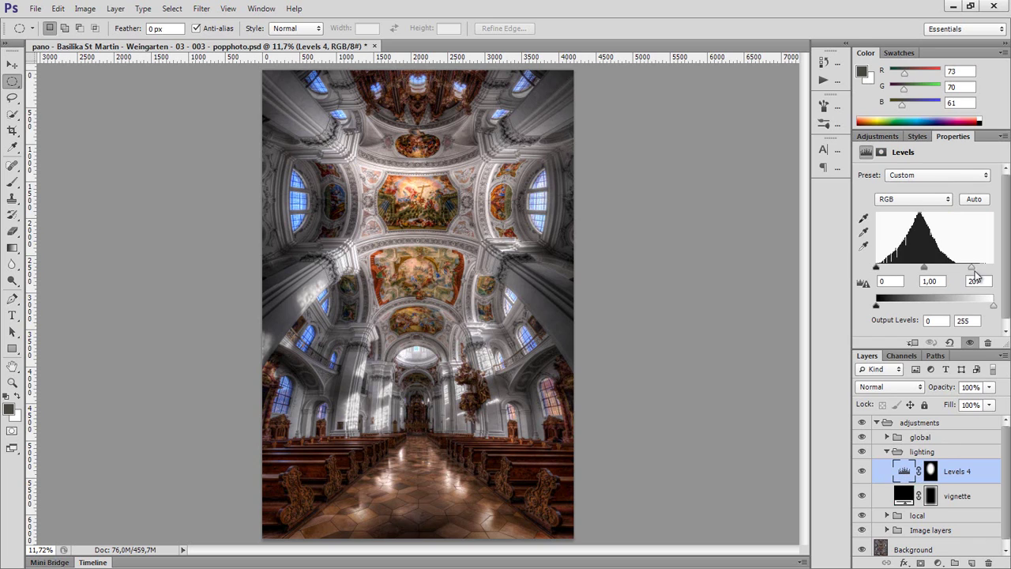
{"action": "left_click_drag", "start_coordinate": [971, 270], "coordinate": [923, 271]}
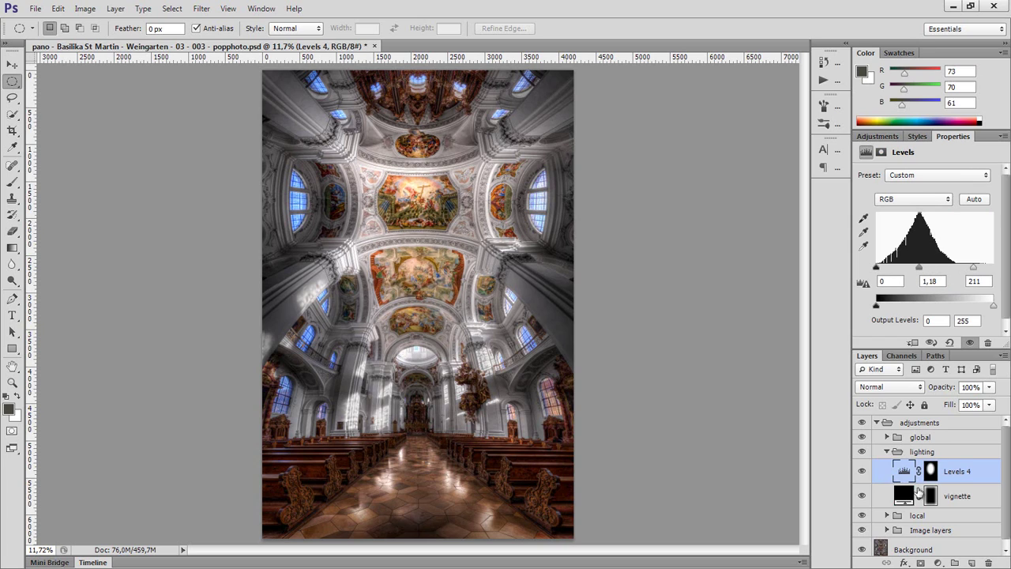
{"action": "left_click", "coordinate": [931, 471]}
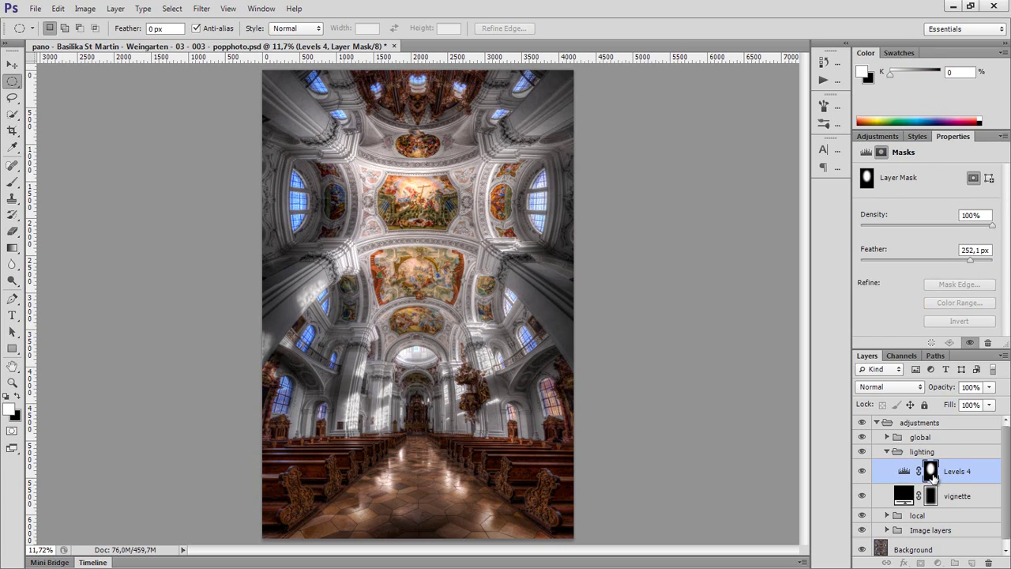
{"action": "mouse_move", "coordinate": [970, 259]}
{"action": "left_mouse_down"}
{"action": "mouse_move", "coordinate": [984, 266]}
{"action": "mouse_move", "coordinate": [968, 265]}
{"action": "left_mouse_up"}
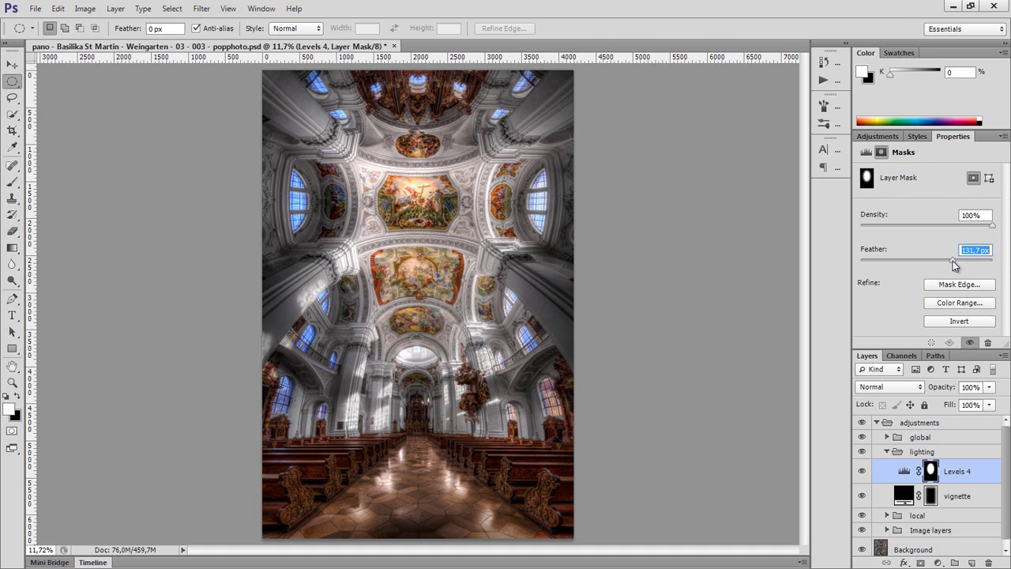
{"action": "left_click_drag", "start_coordinate": [953, 265], "coordinate": [970, 266]}
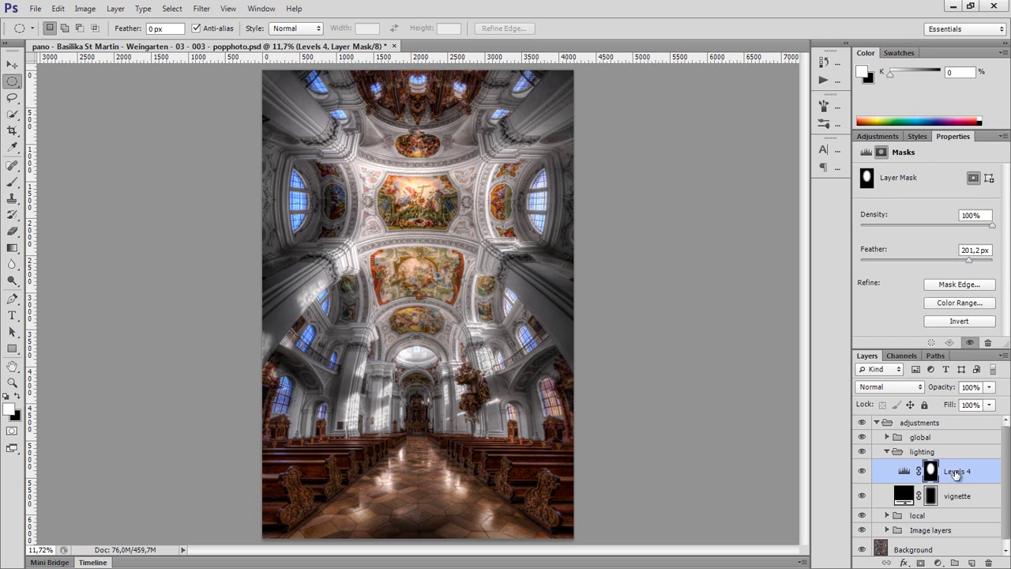
{"action": "left_click", "coordinate": [912, 471]}
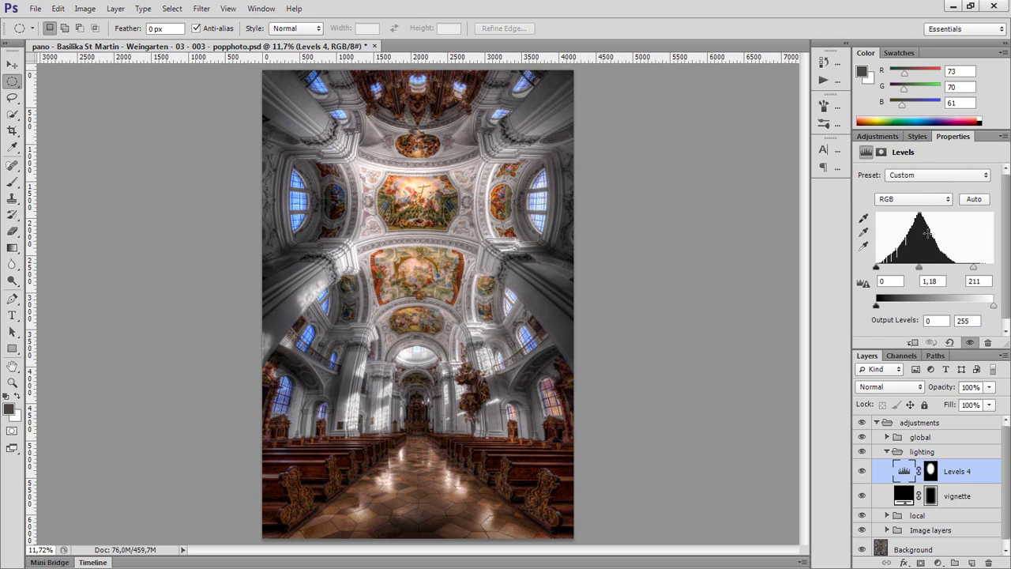
{"action": "left_click_drag", "start_coordinate": [919, 268], "coordinate": [976, 268]}
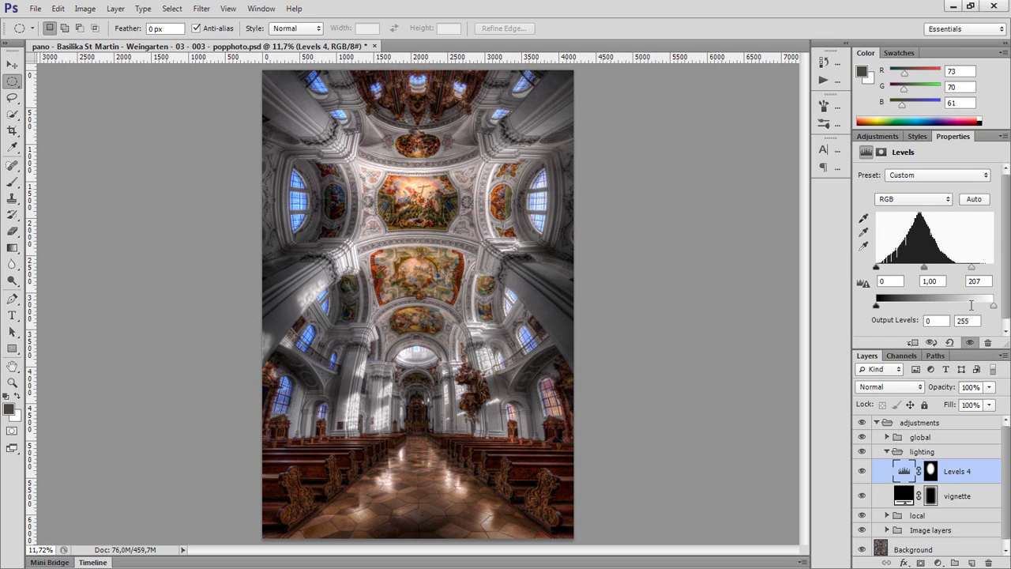
{"action": "left_click", "coordinate": [862, 453]}
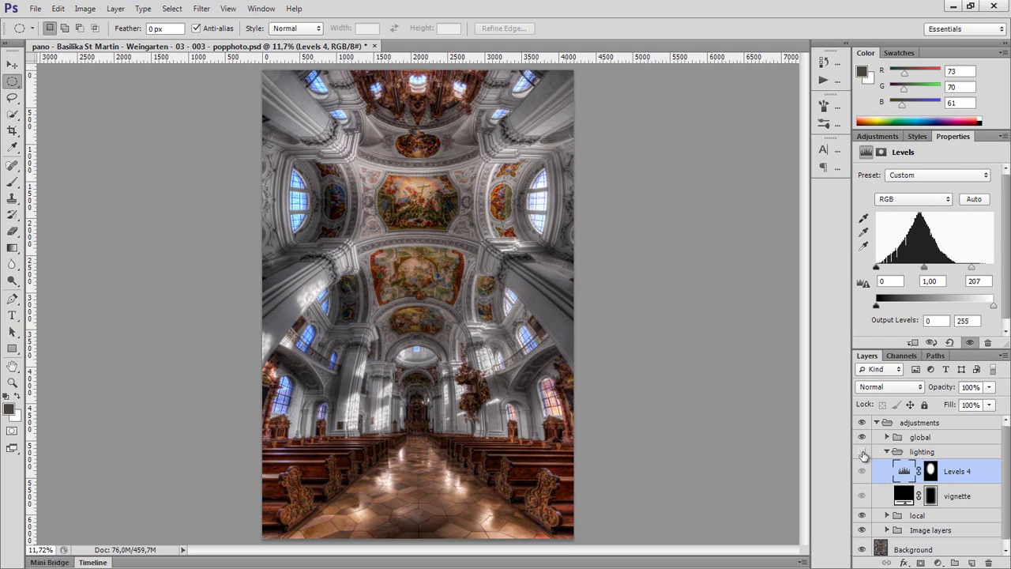
{"action": "left_click", "coordinate": [863, 453]}
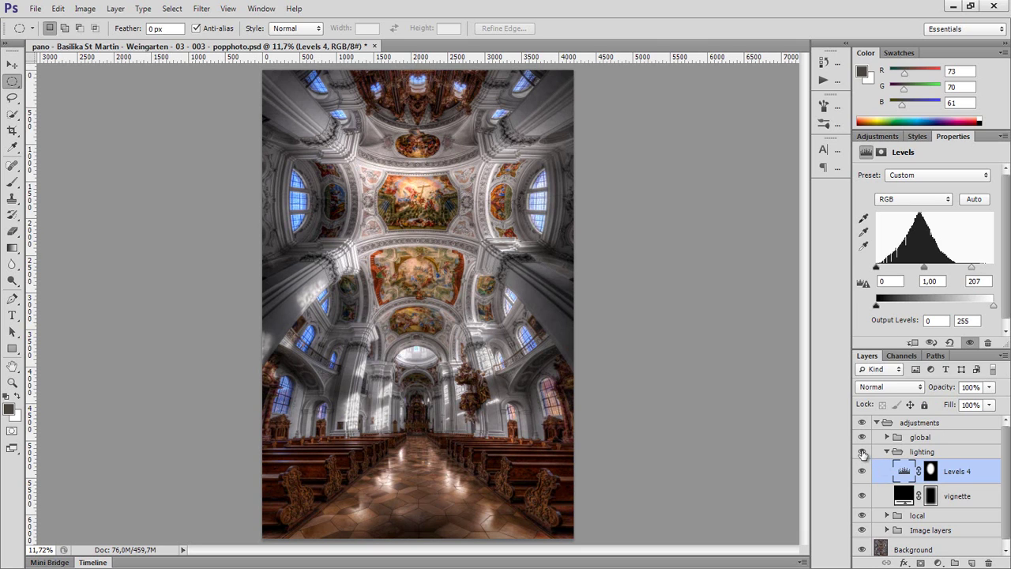
{"action": "left_click", "coordinate": [862, 454]}
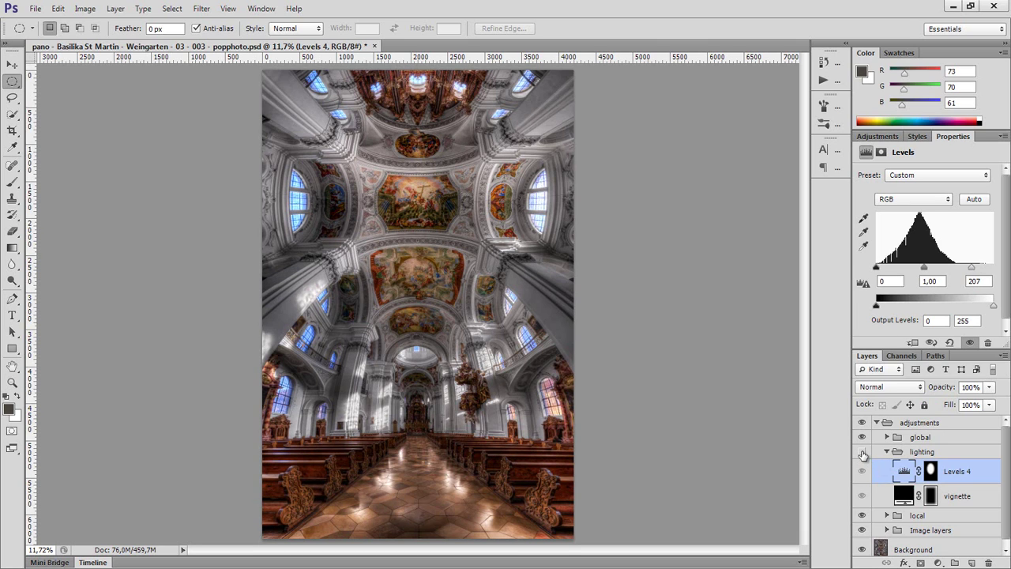
{"action": "left_click", "coordinate": [863, 454]}
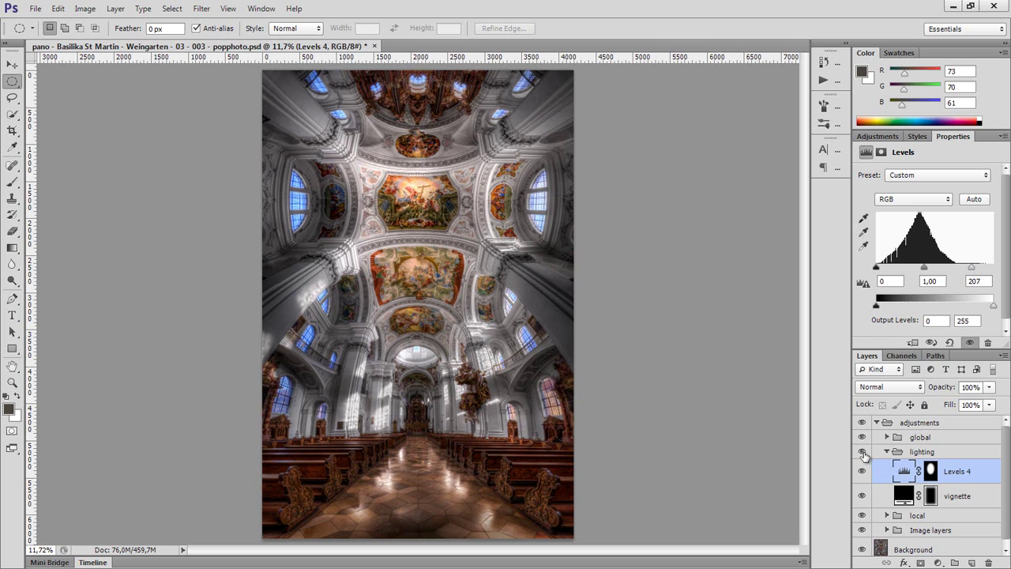
{"action": "left_click", "coordinate": [862, 454]}
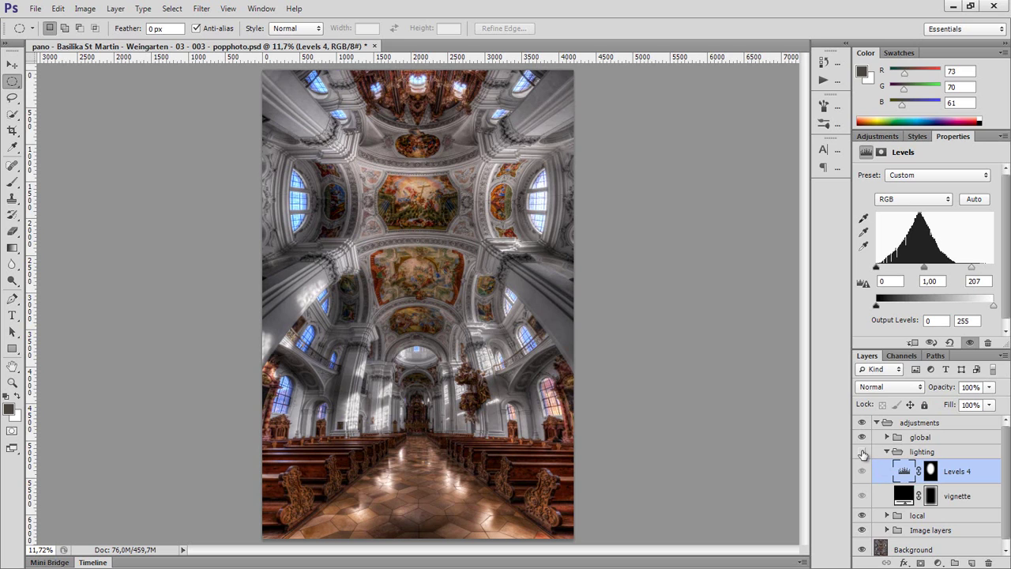
{"action": "left_click", "coordinate": [863, 454]}
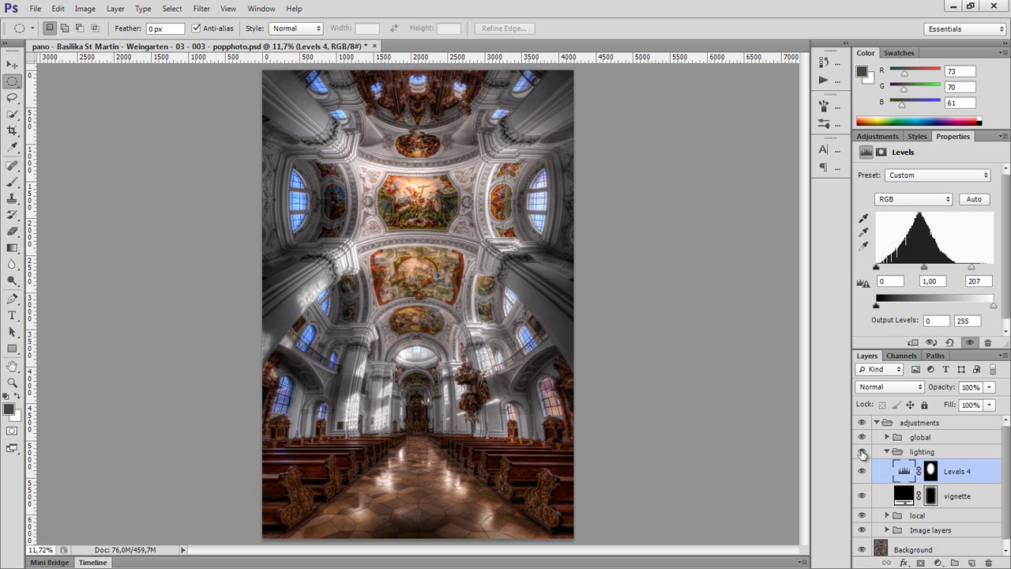